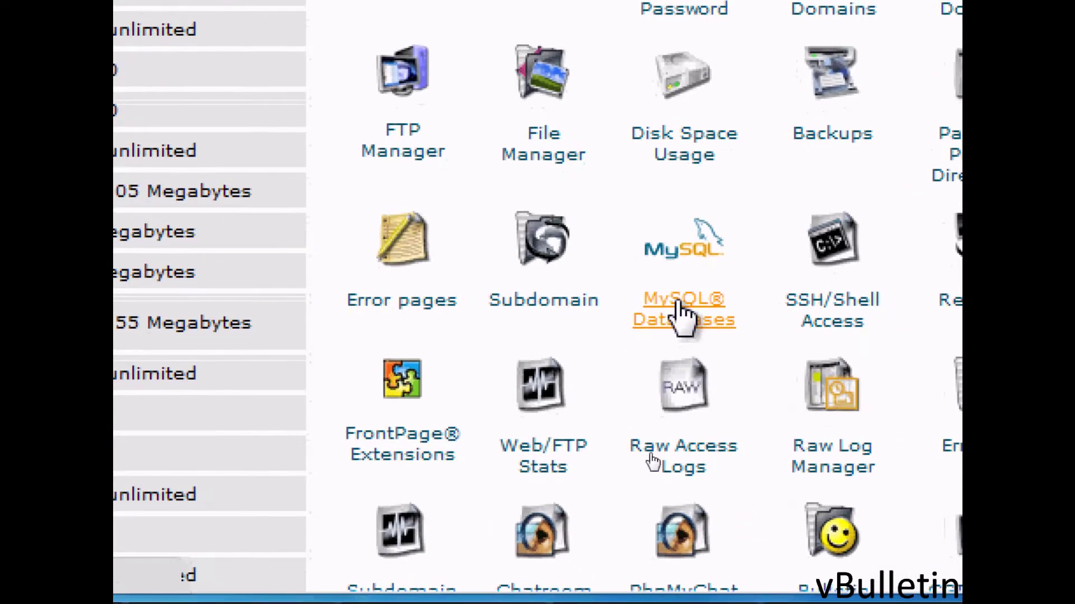
# Create a MySQL database named 'example', which appears as greenfor_example
pyautogui.click(683, 311)
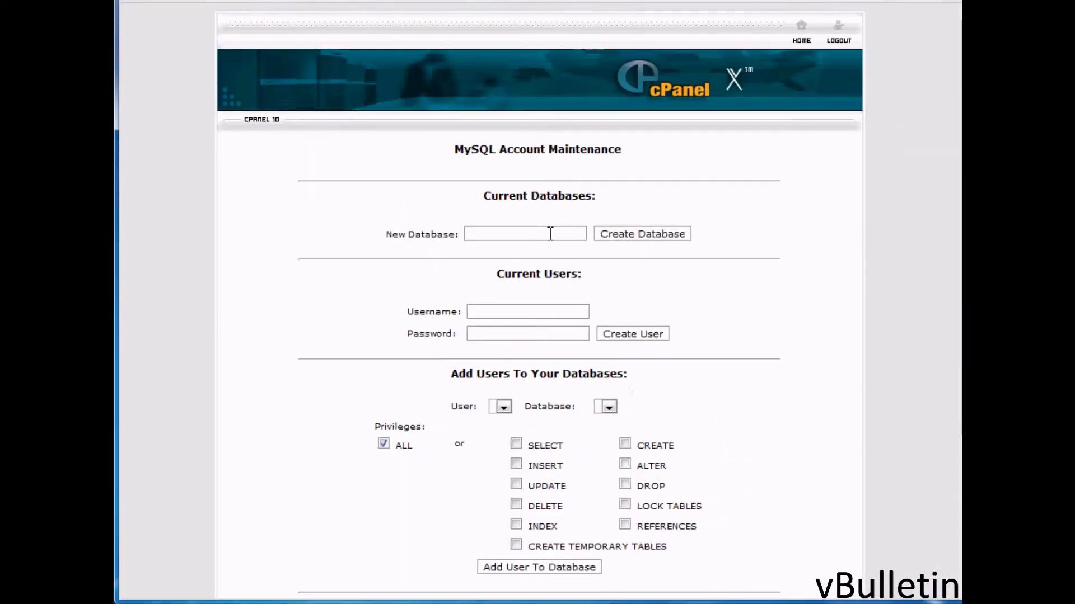
pyautogui.click(550, 233)
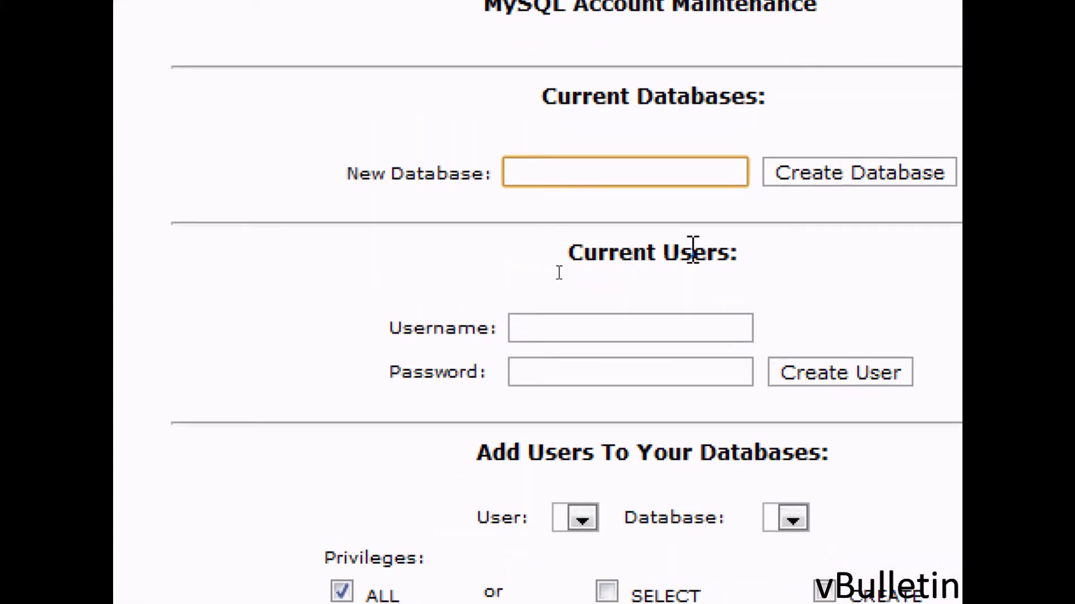
pyautogui.write('exa')
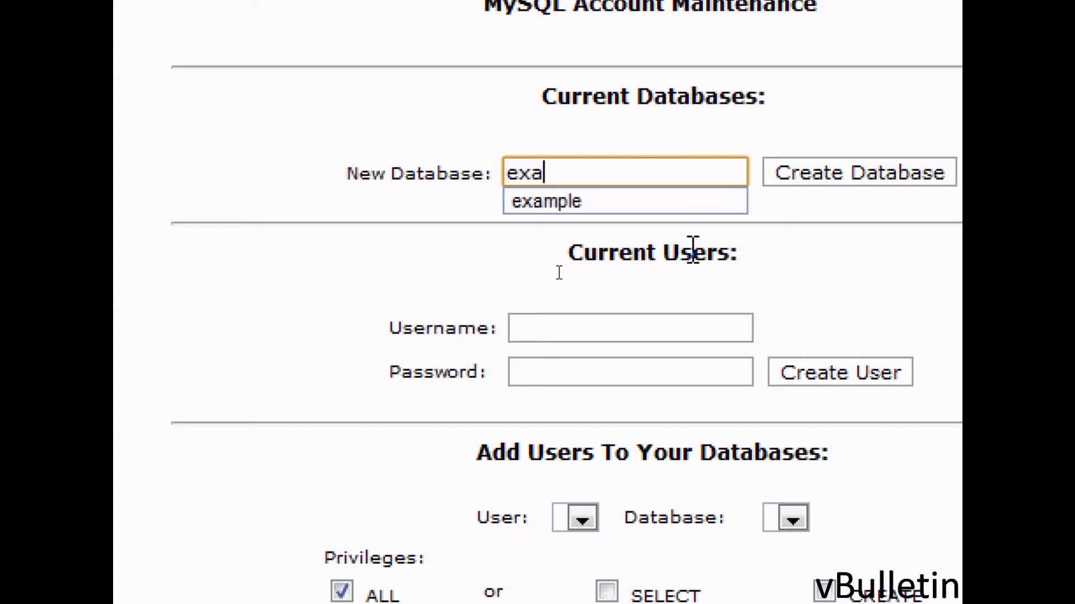
pyautogui.write('mple')
pyautogui.click(830, 173)
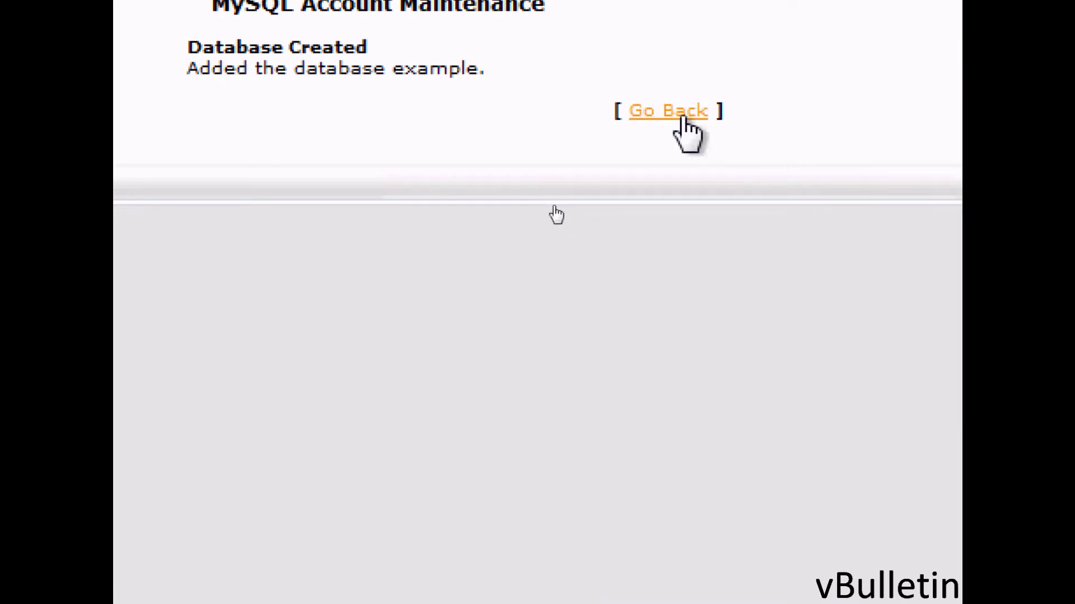
pyautogui.click(683, 119)
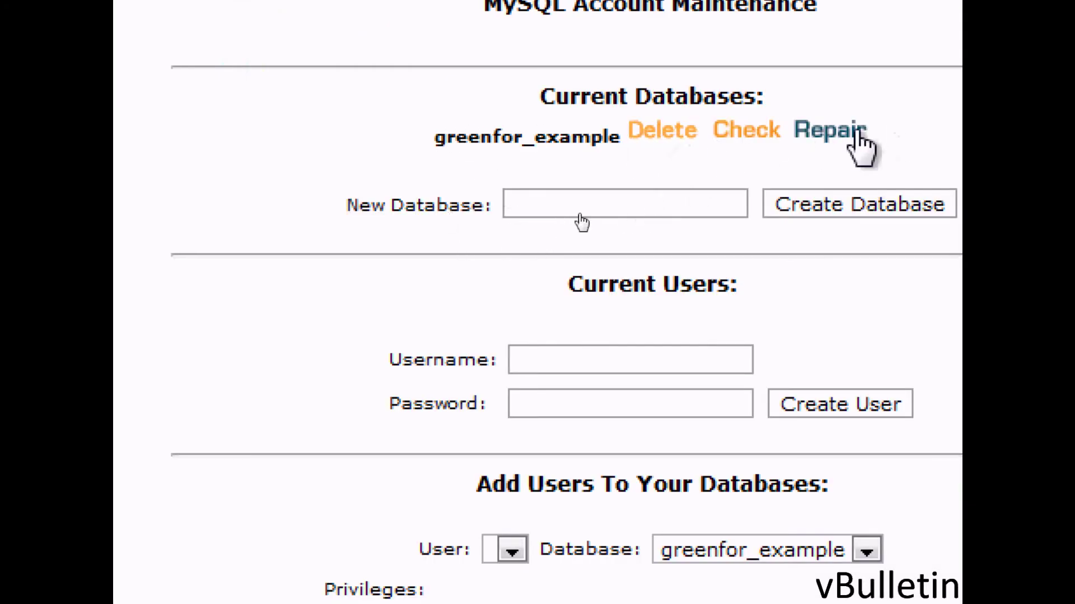
pyautogui.scroll(-3, 548, 304)
pyautogui.click(567, 185)
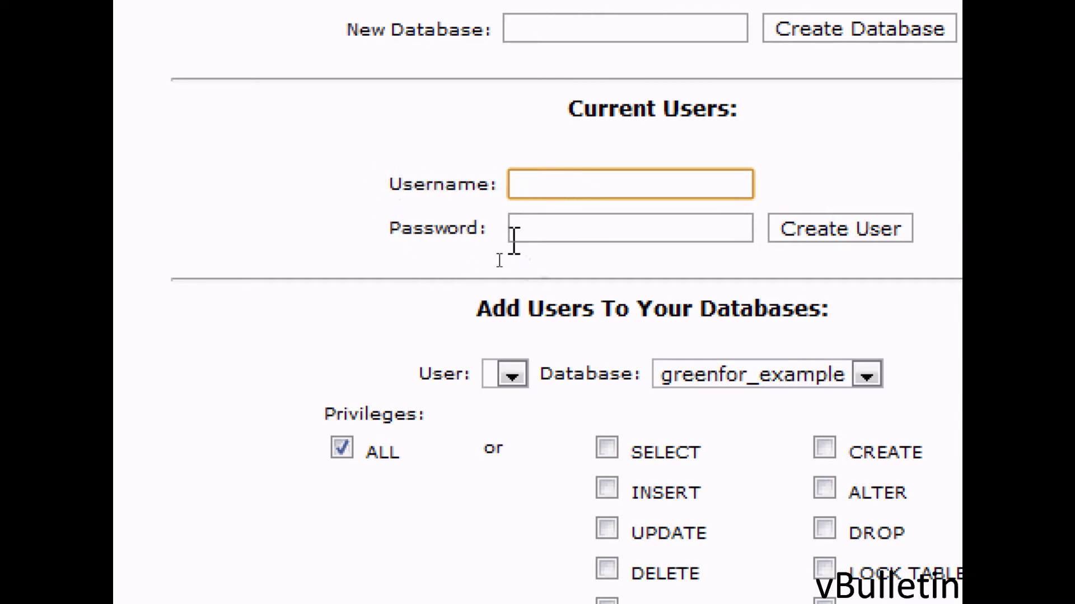
pyautogui.click(610, 185)
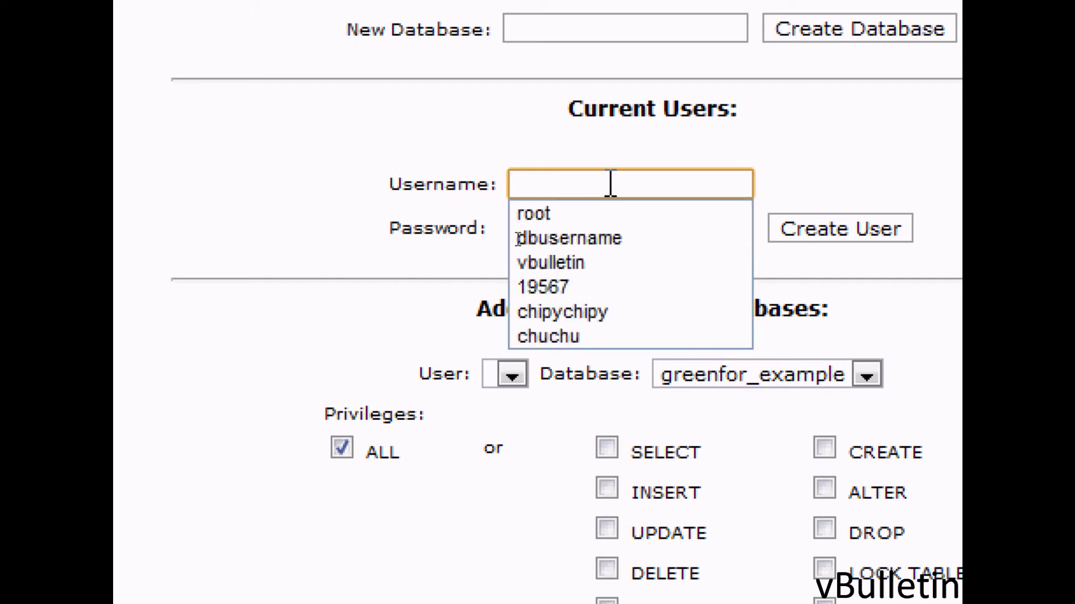
pyautogui.write('testing')
pyautogui.press('Tab')
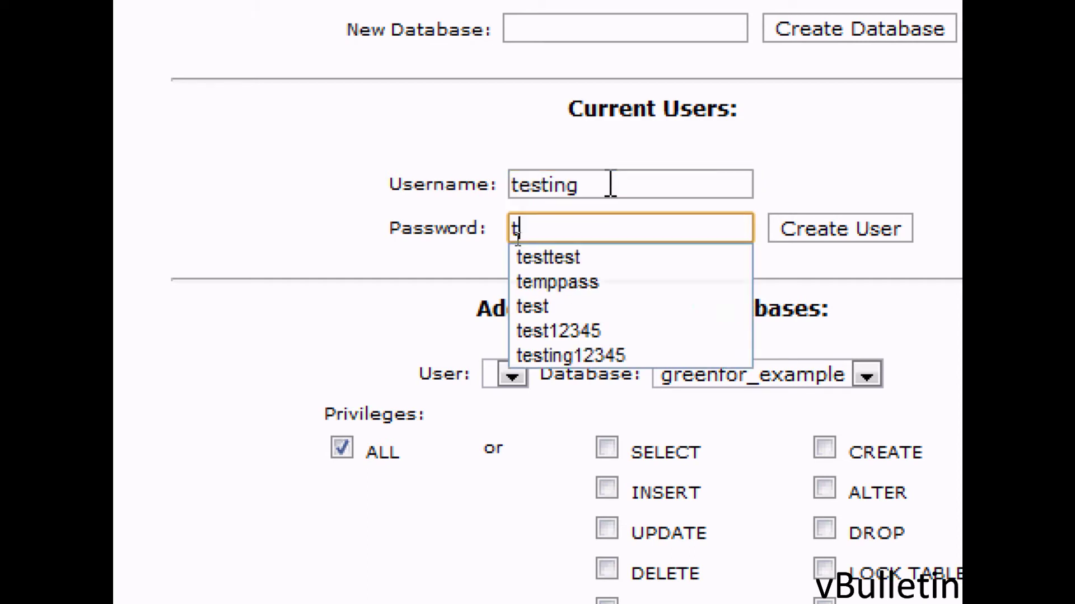
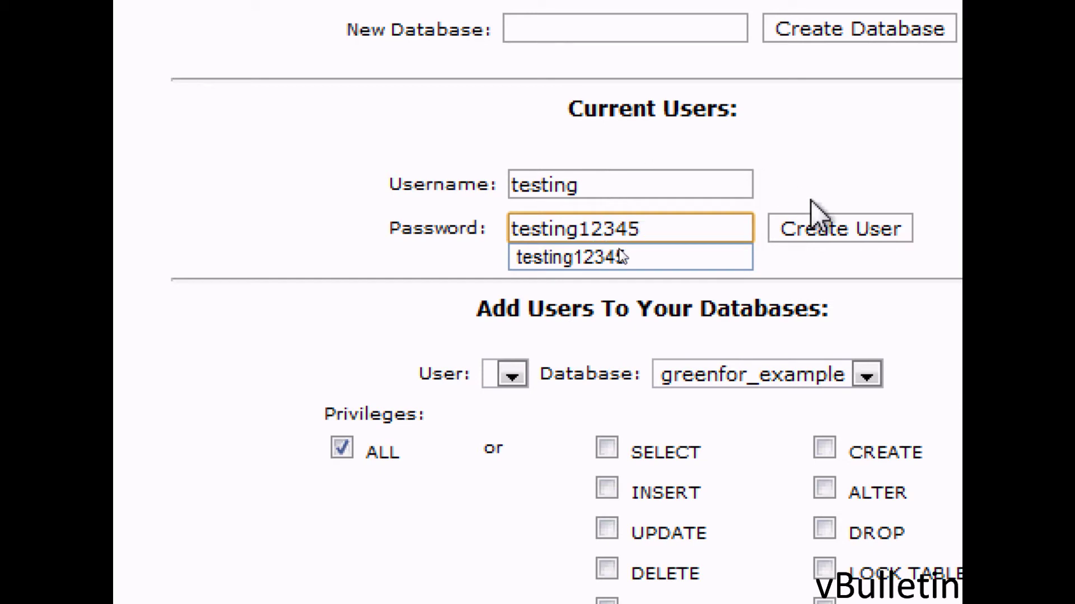
pyautogui.click(711, 260)
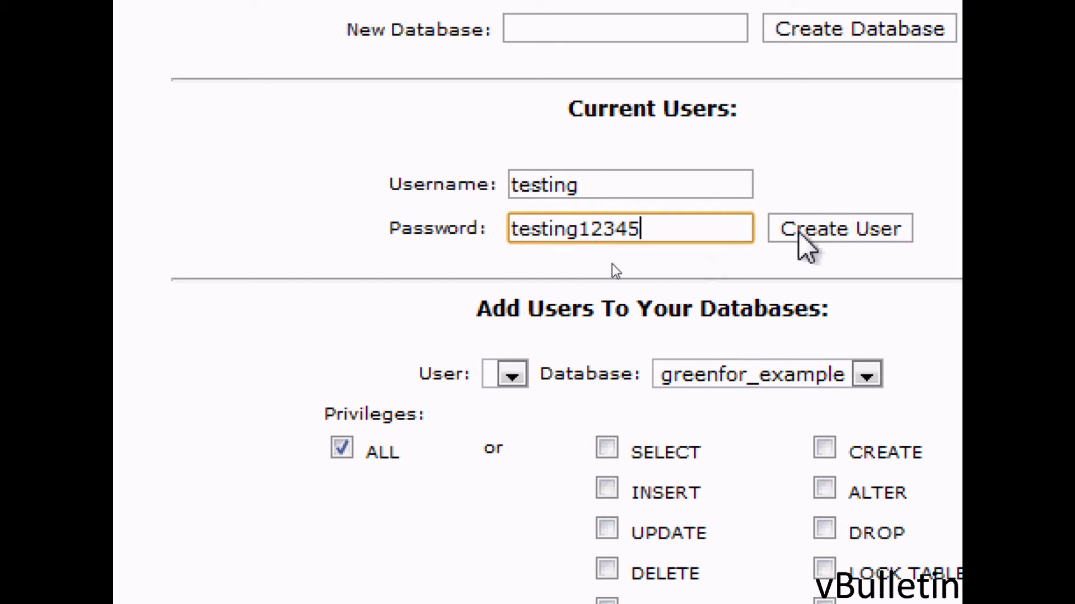
pyautogui.click(799, 235)
pyautogui.click(801, 235)
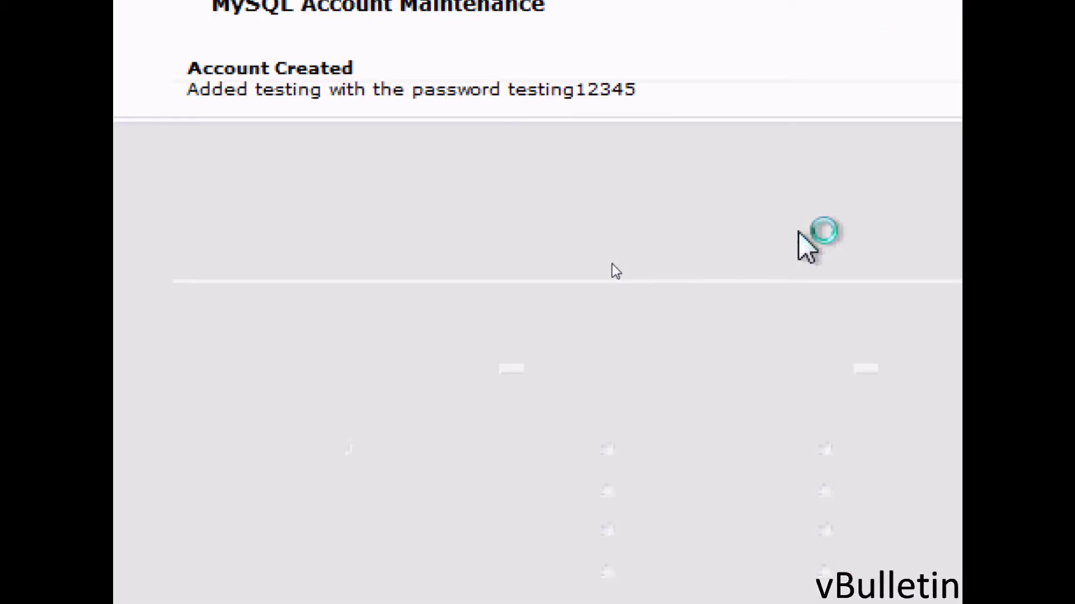
# Go back to MySQL Account Maintenance and choose greenfor_testing as the user to add
pyautogui.click(687, 131)
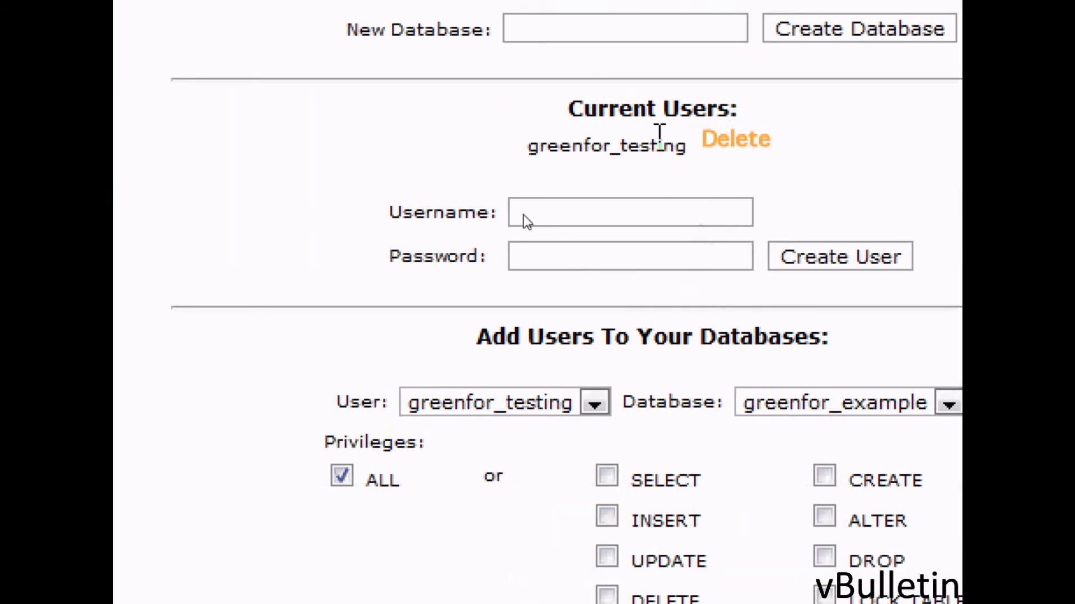
pyautogui.scroll(-3, 619, 241)
pyautogui.scroll(-2, 627, 224)
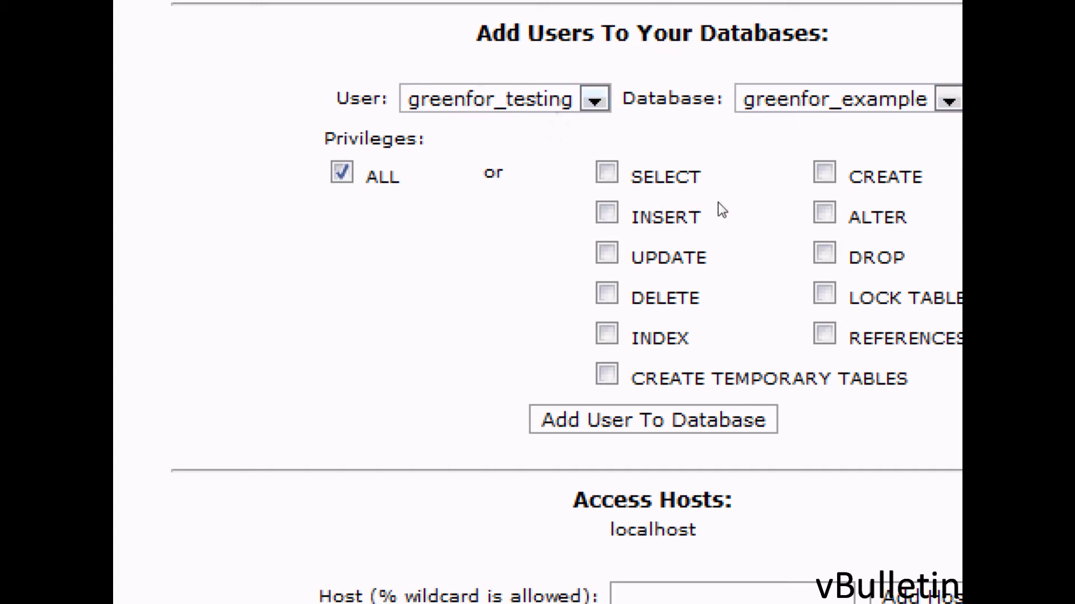
pyautogui.click(522, 107)
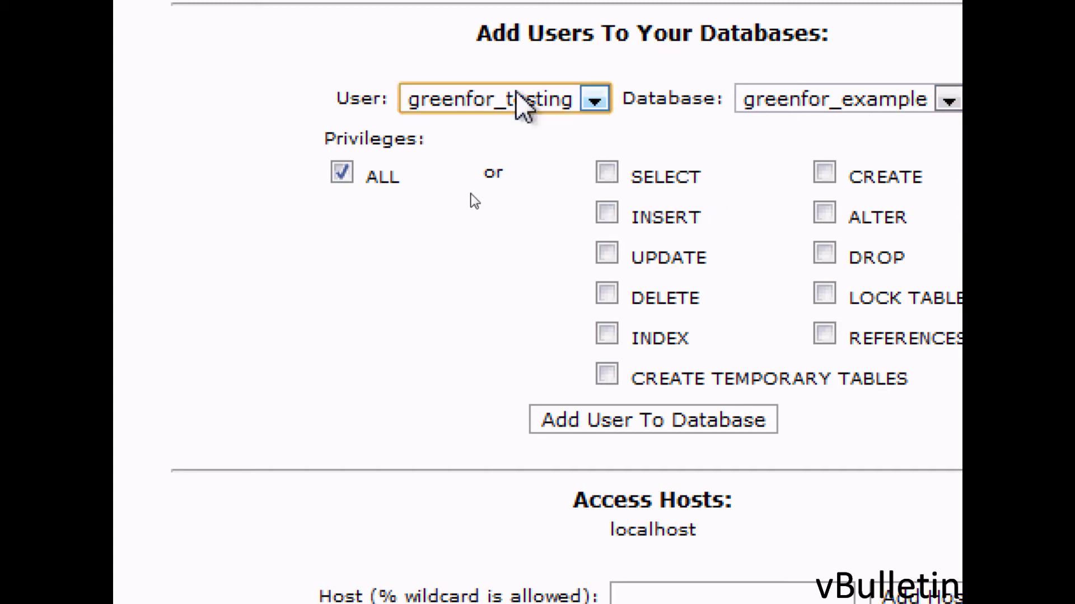
# Pair greenfor_testing with the greenfor_example database and grant it ALL privileges
pyautogui.click(793, 102)
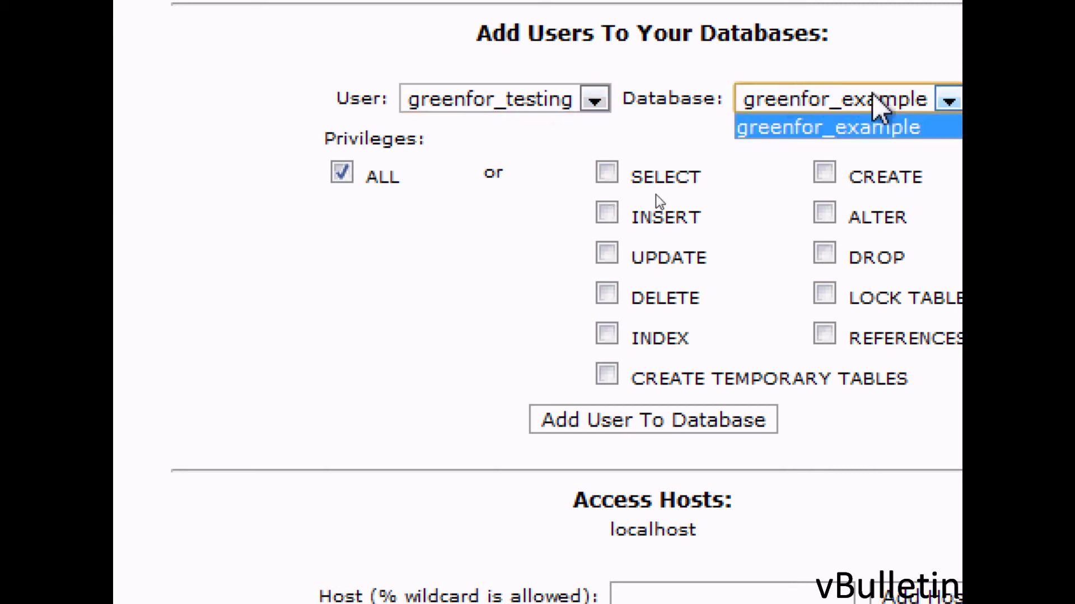
pyautogui.click(885, 99)
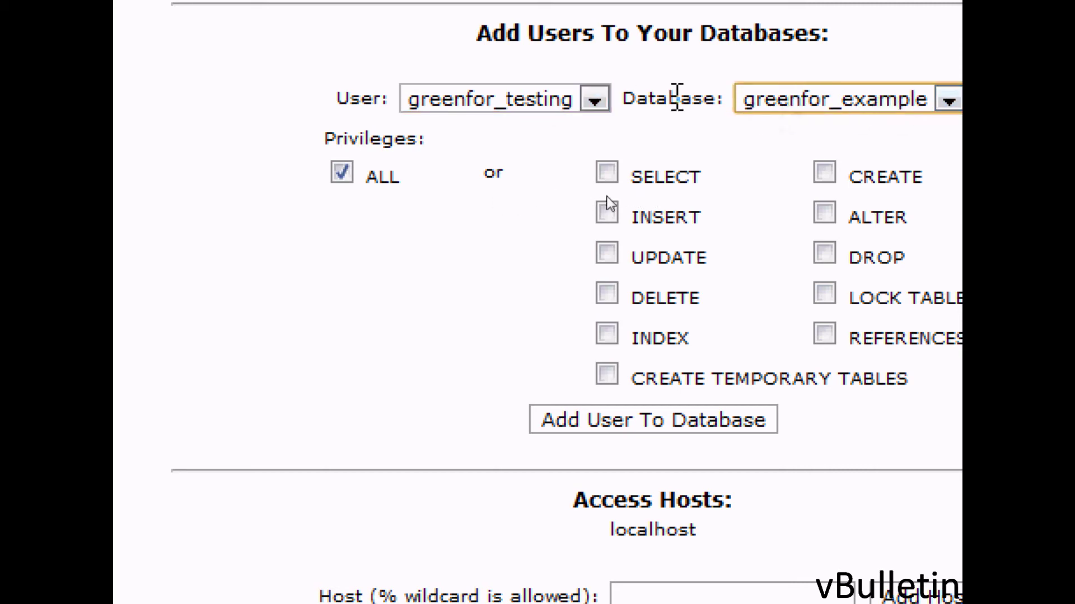
pyautogui.click(792, 101)
pyautogui.click(792, 101)
pyautogui.click(791, 97)
pyautogui.click(792, 96)
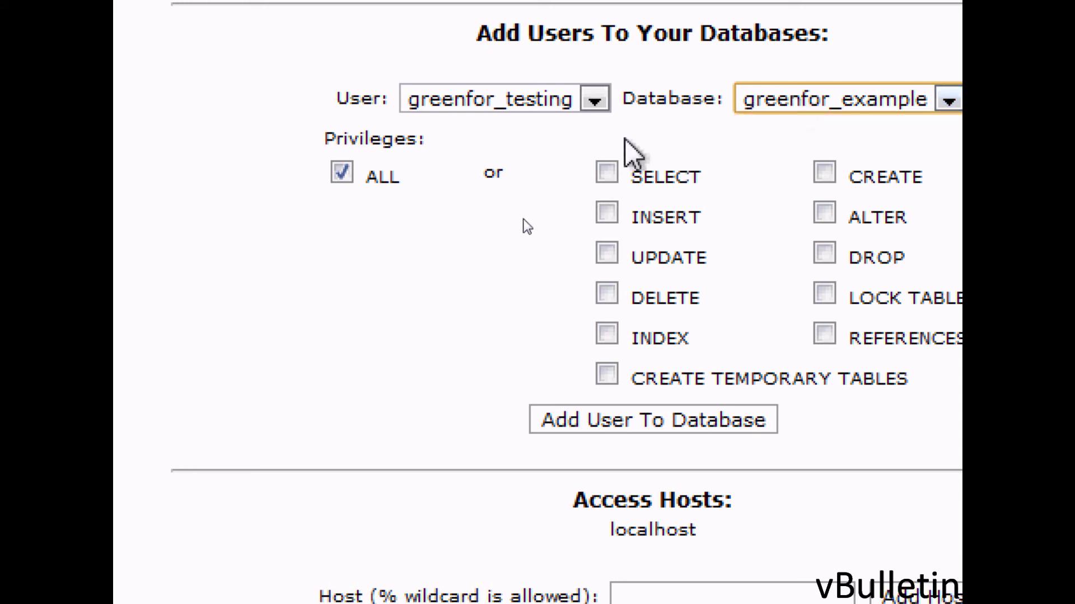
pyautogui.click(347, 177)
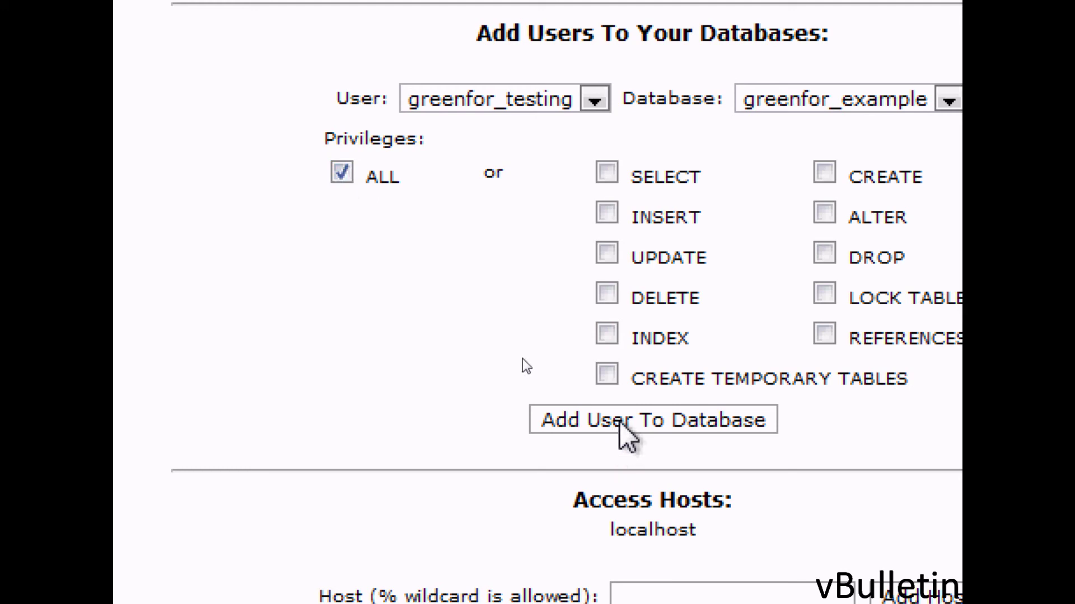
pyautogui.click(623, 424)
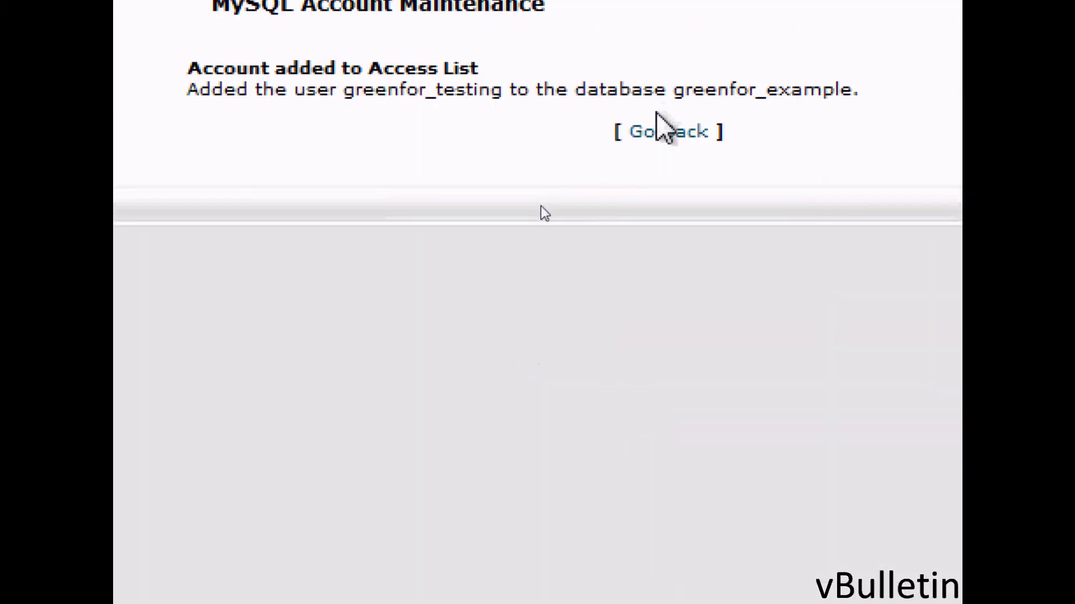